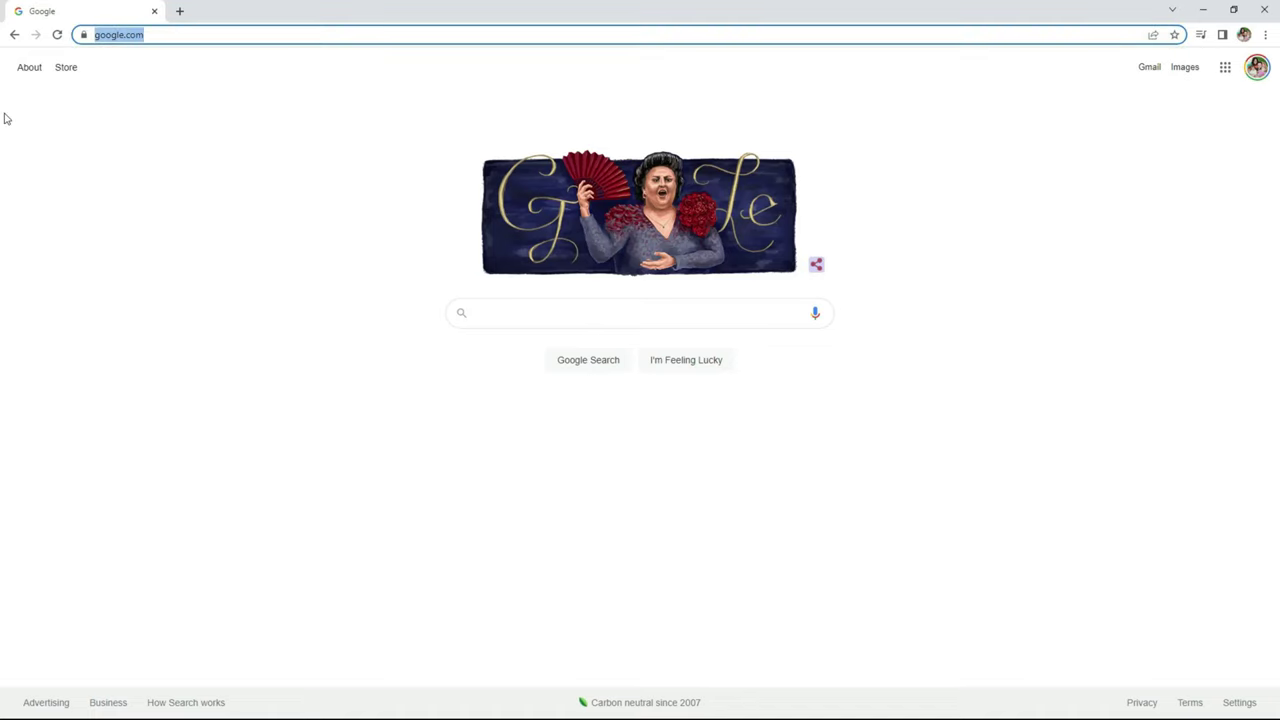
Load the WLED web installer site at install.wled.me.
type("install.wled.")
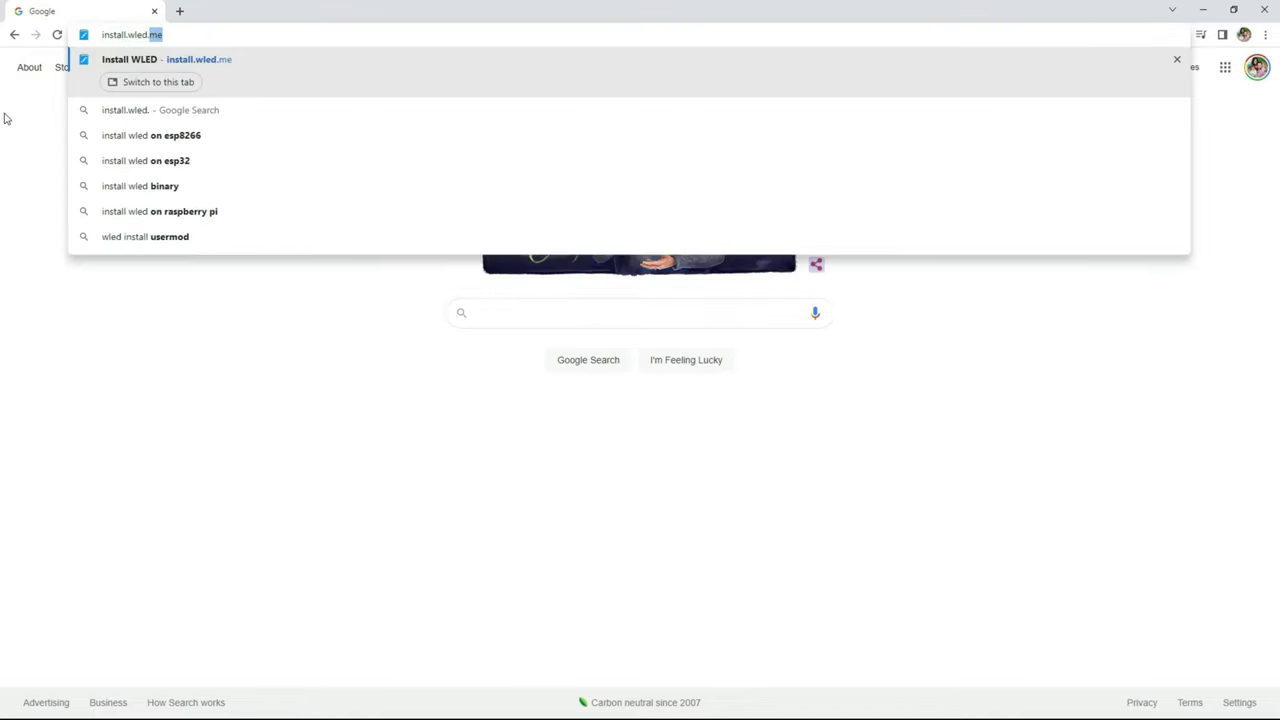
type("me")
key("Return")
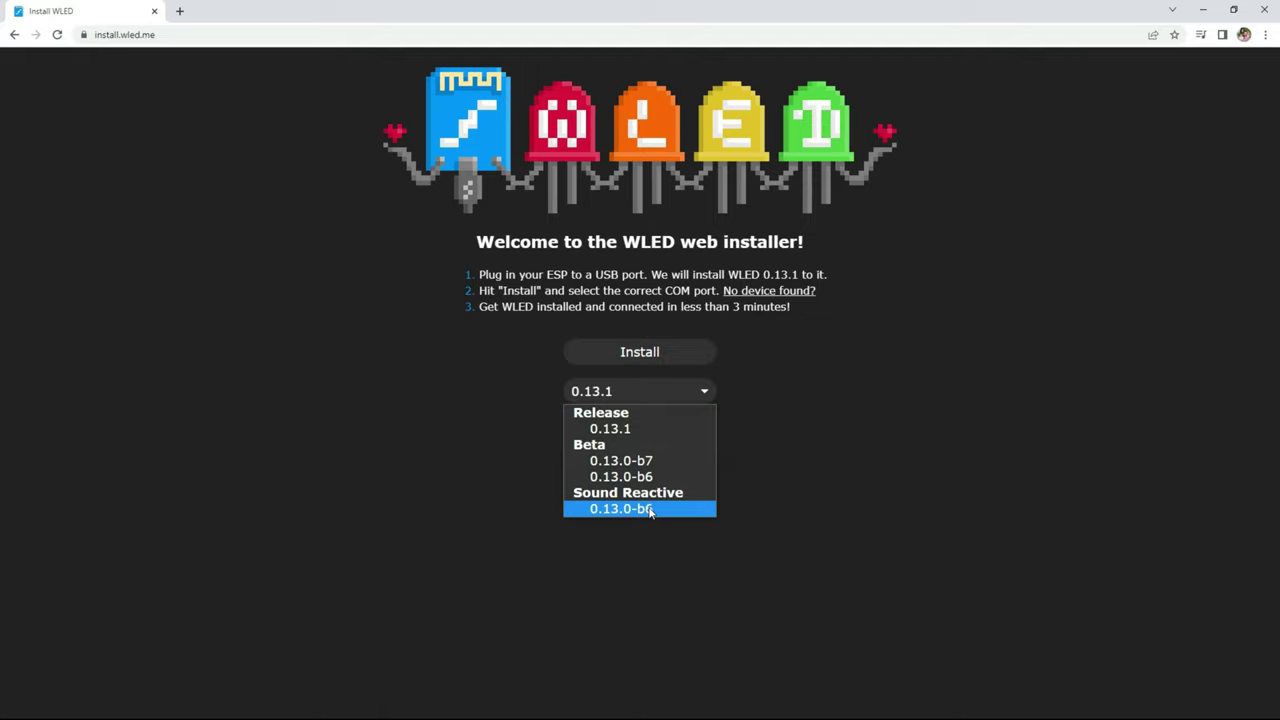
Install WLED SR 0.13.0-b6 on the board over the CP2102 USB to UART port (COM5), erasing the device.
left_click(650, 510)
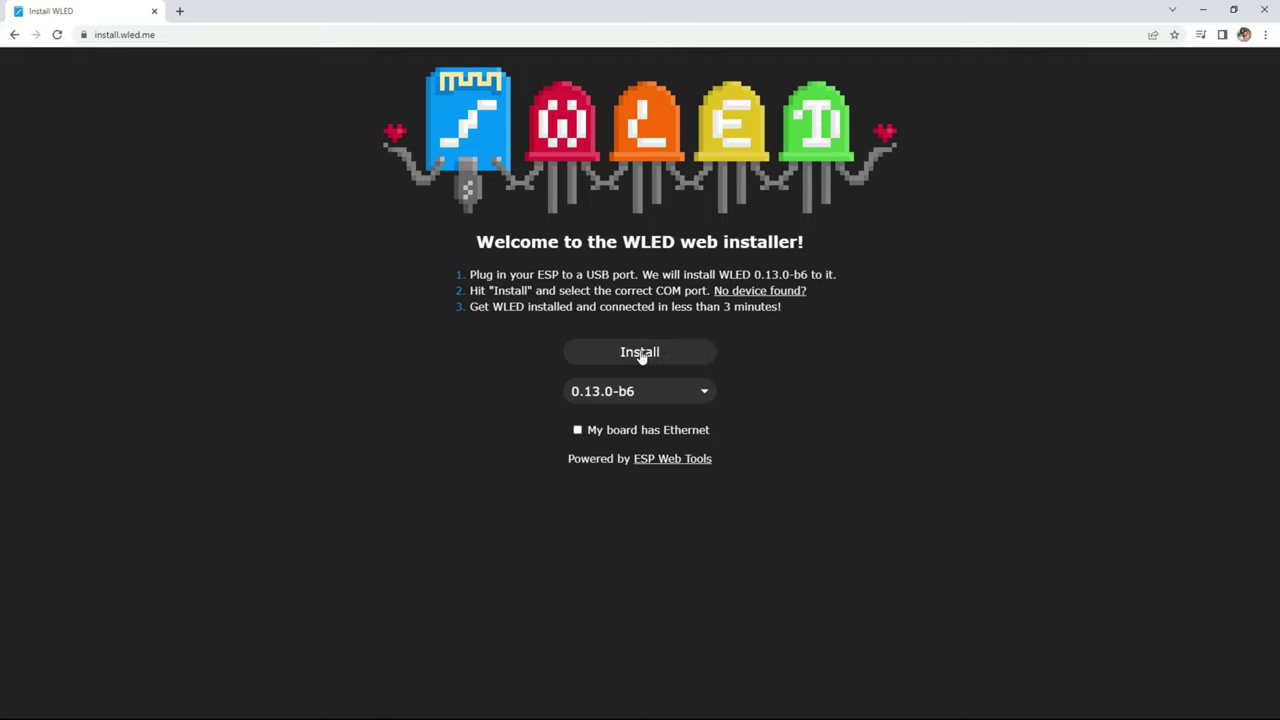
left_click(640, 353)
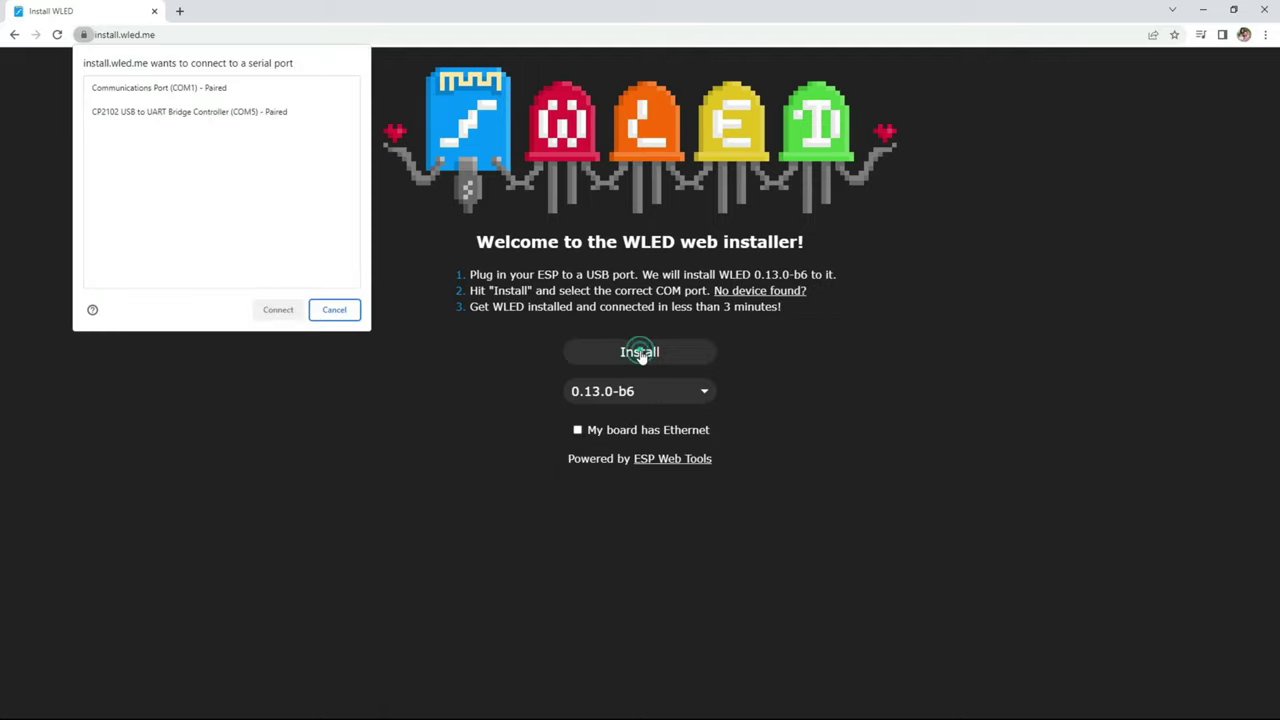
left_click(249, 119)
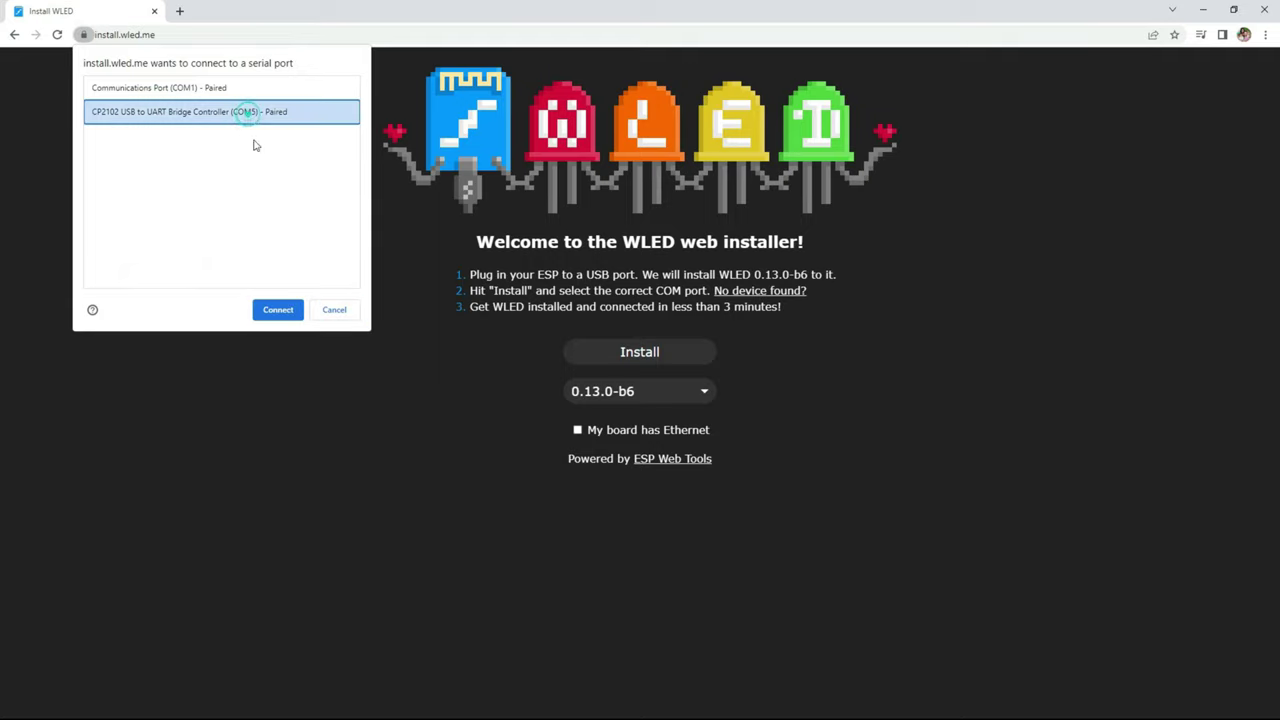
left_click(278, 311)
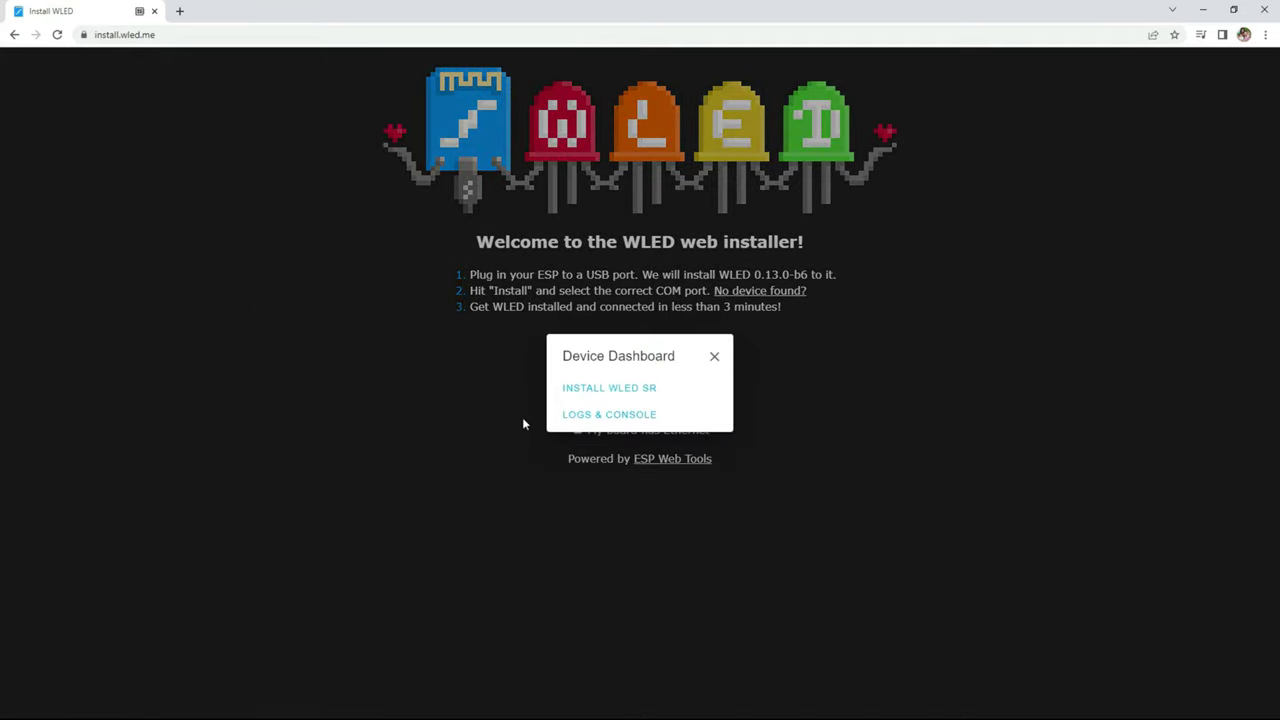
left_click(605, 390)
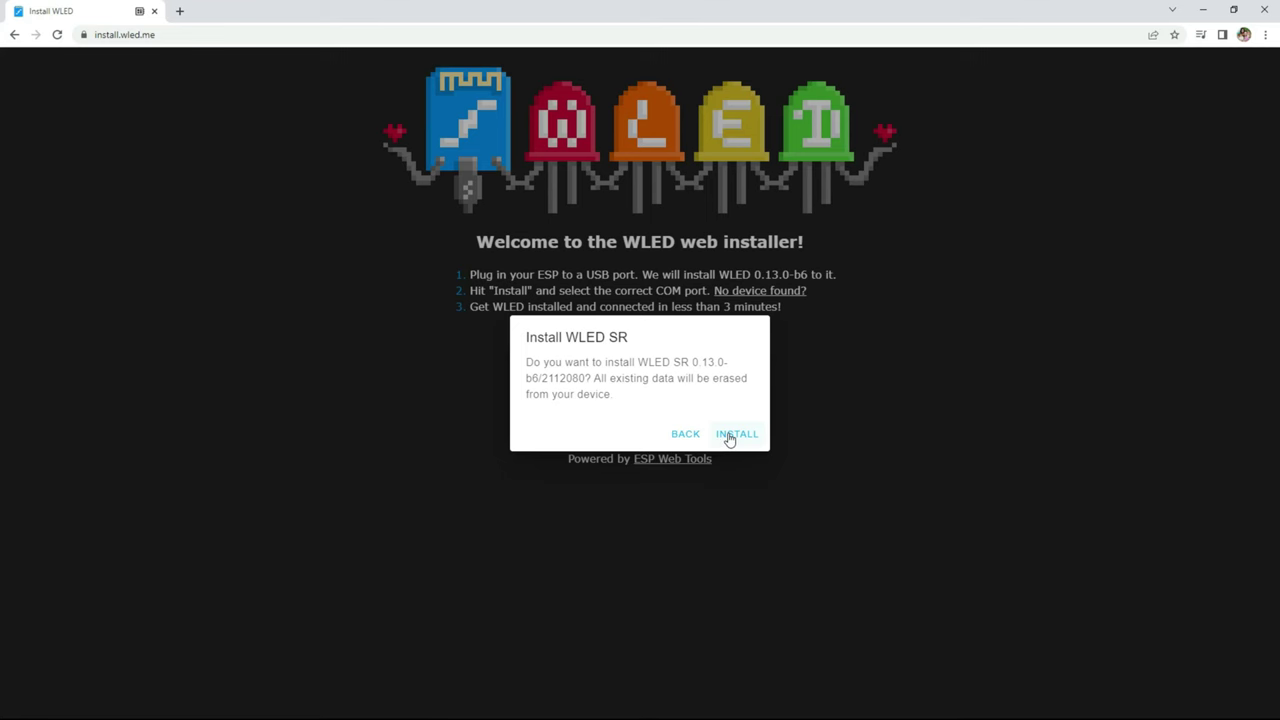
left_click(729, 437)
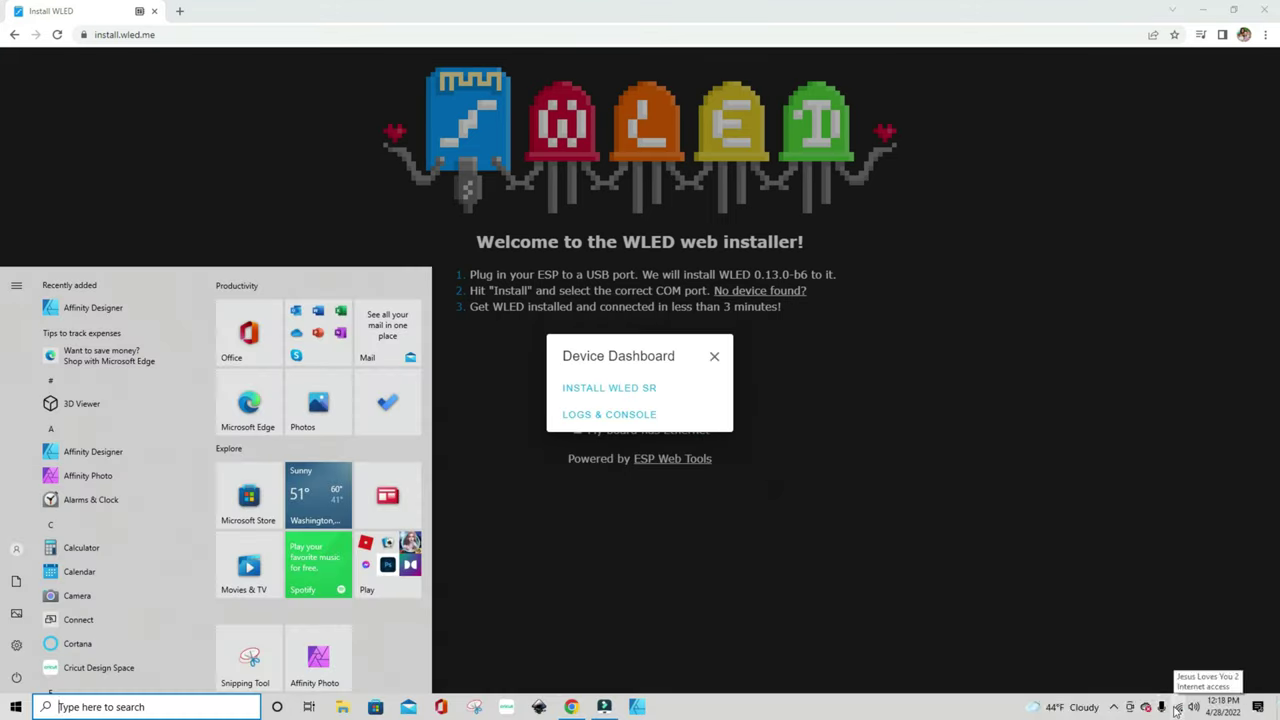
Connect the PC to the WLED-AP Wi-Fi network from the taskbar flyout.
key("super")
left_click(1178, 707)
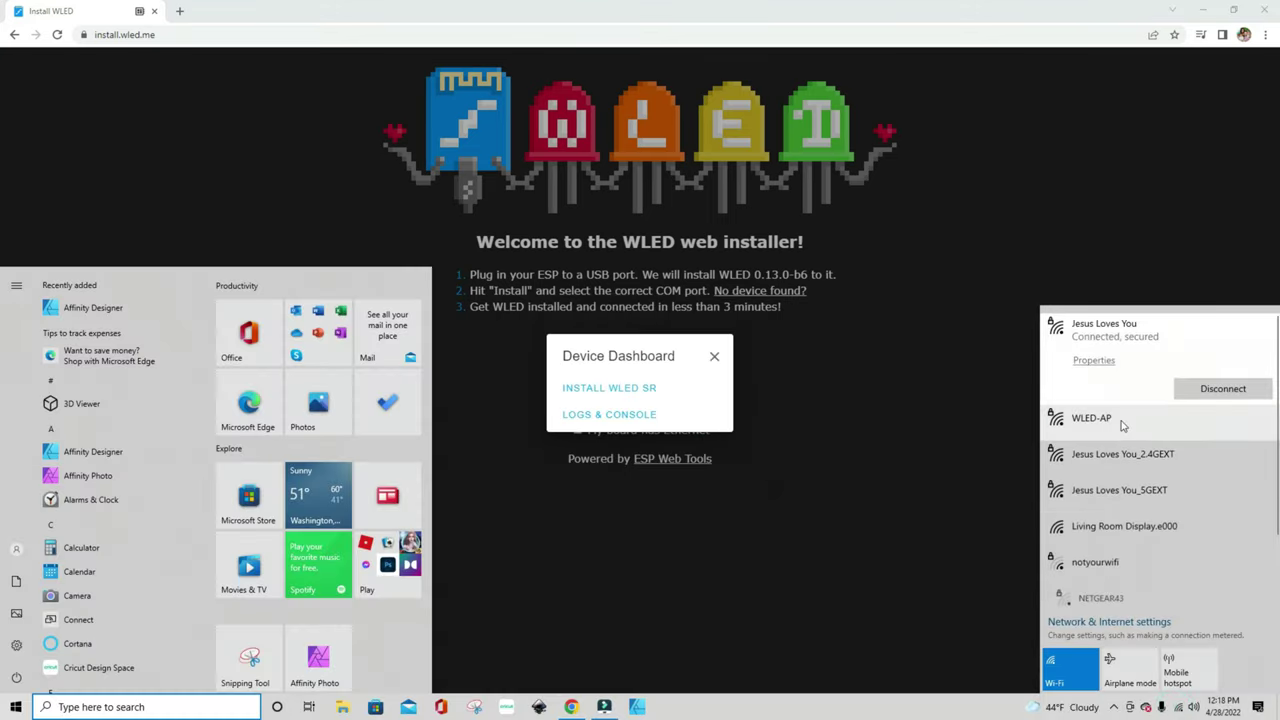
left_click(1121, 421)
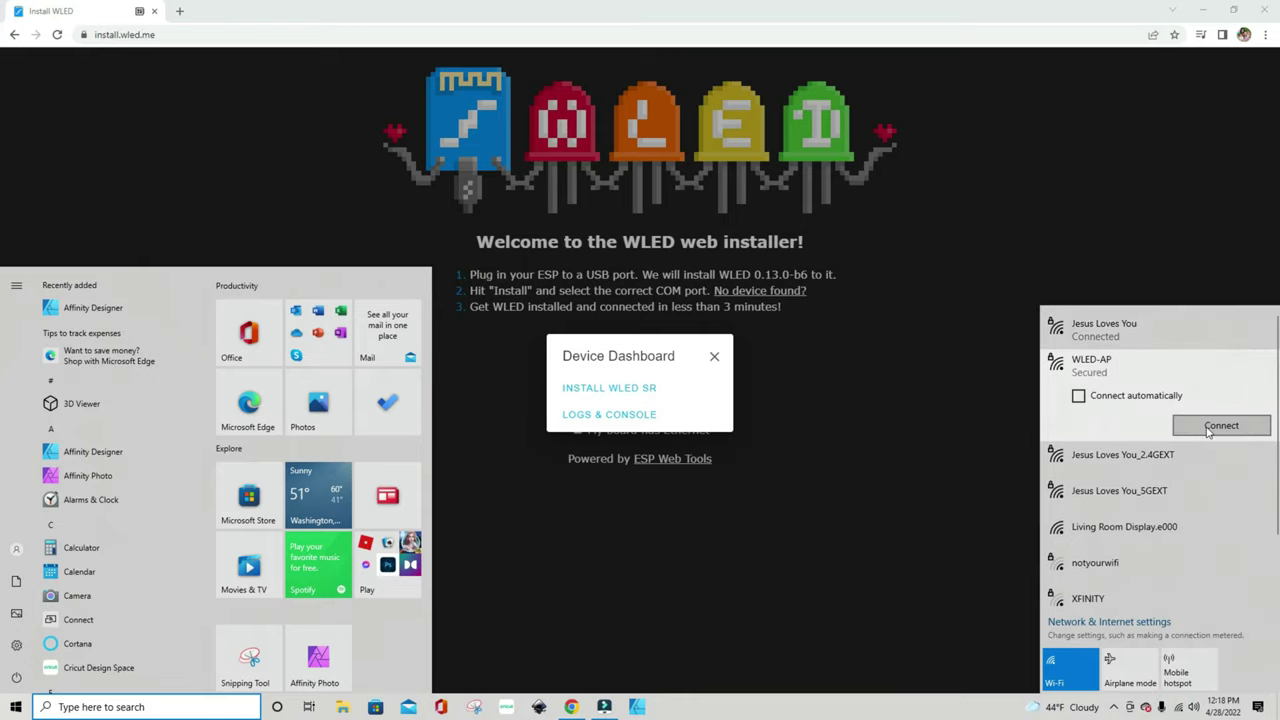
left_click(1208, 428)
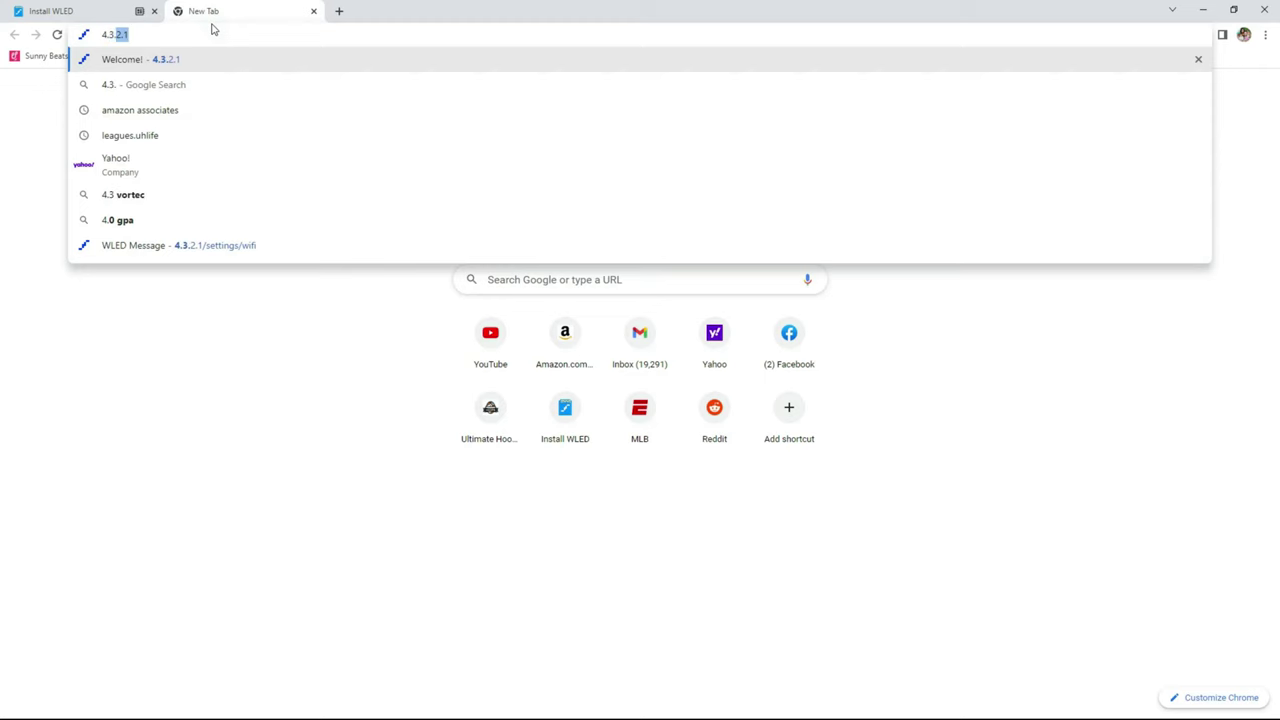
Load the WLED device page at 4.3.2.1 and go to its WiFi settings.
type(".2.1")
key("Return")
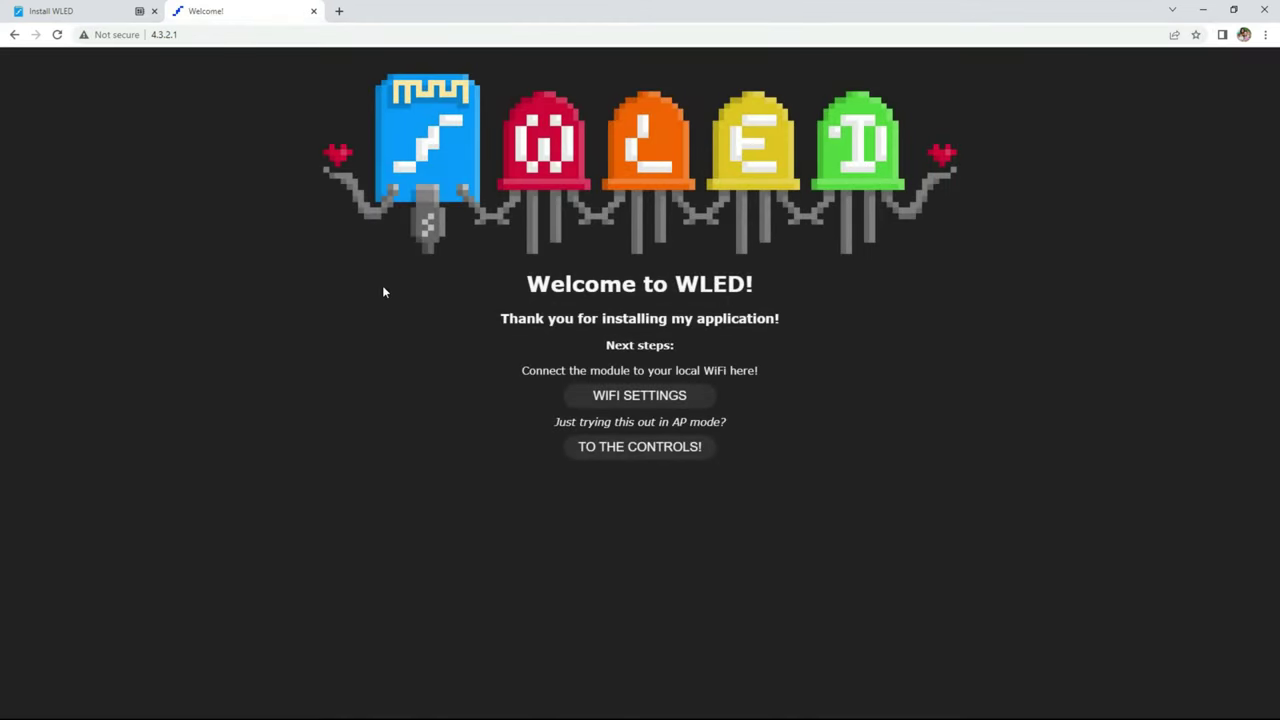
left_click(637, 398)
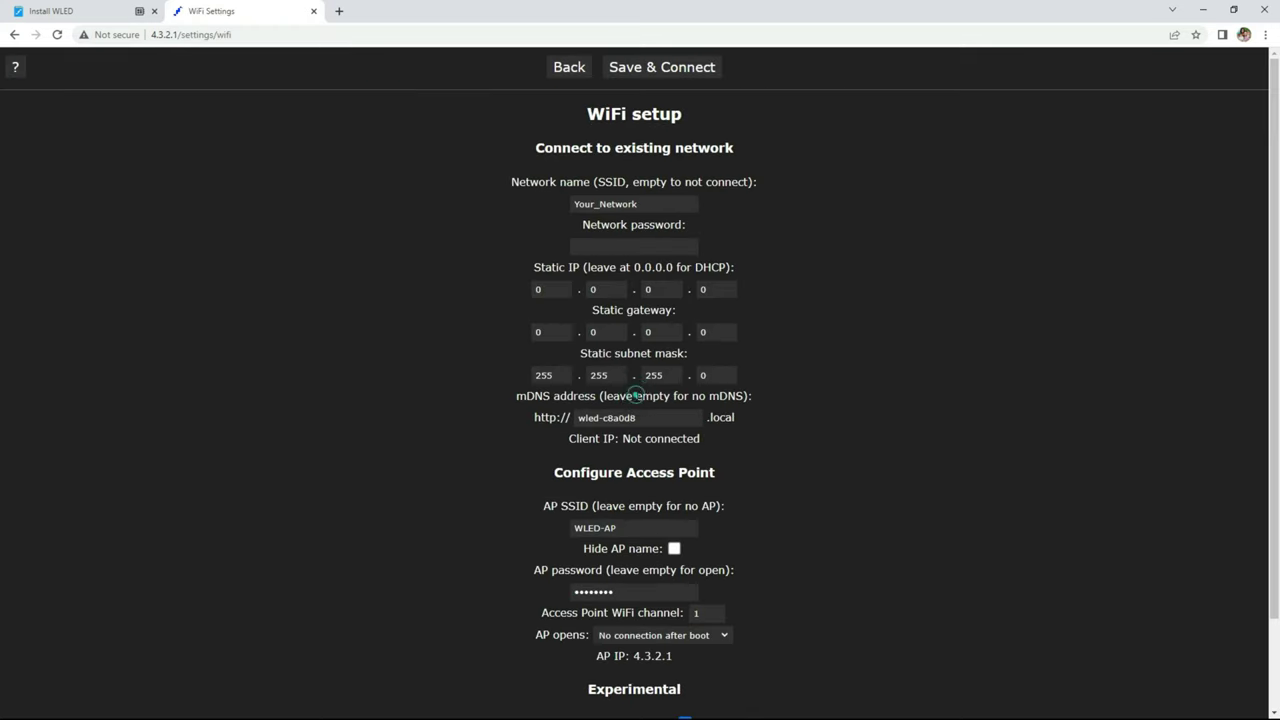
Enter the home network's SSID and password, and change the mDNS address to sound.
double_click(651, 203)
type("Jes")
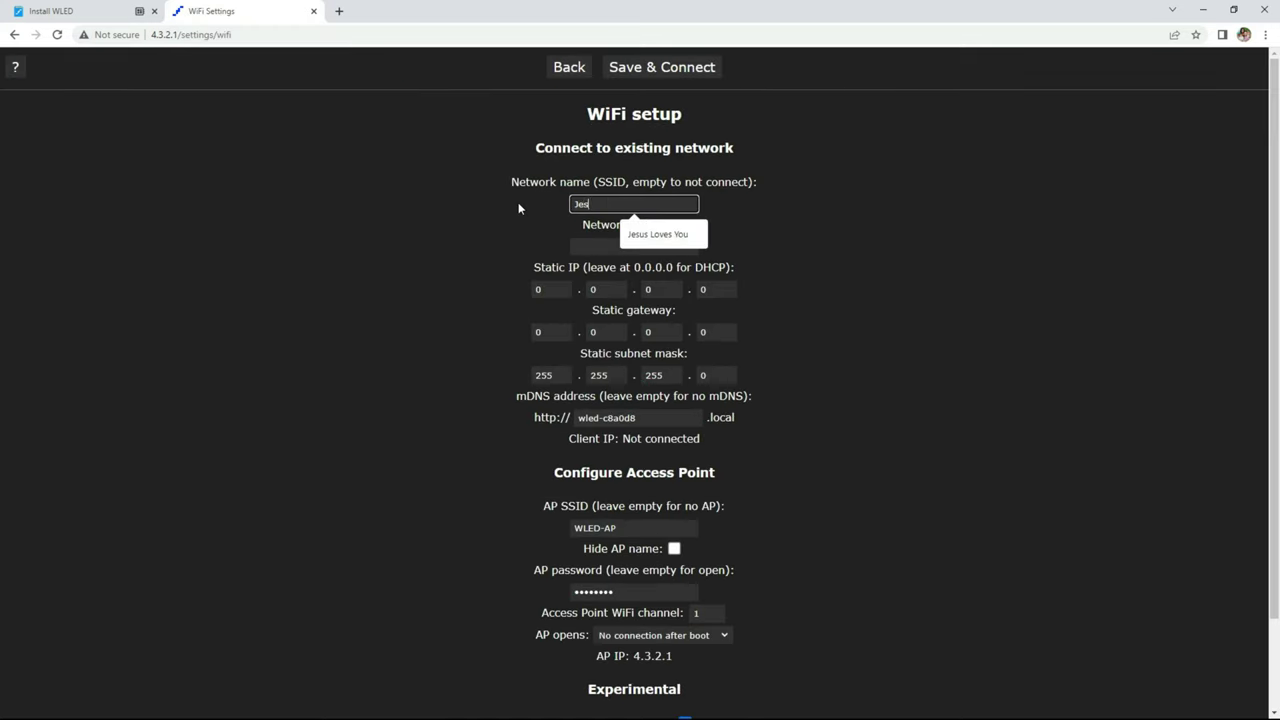
type("us Loves You")
left_click(617, 245)
type("12345")
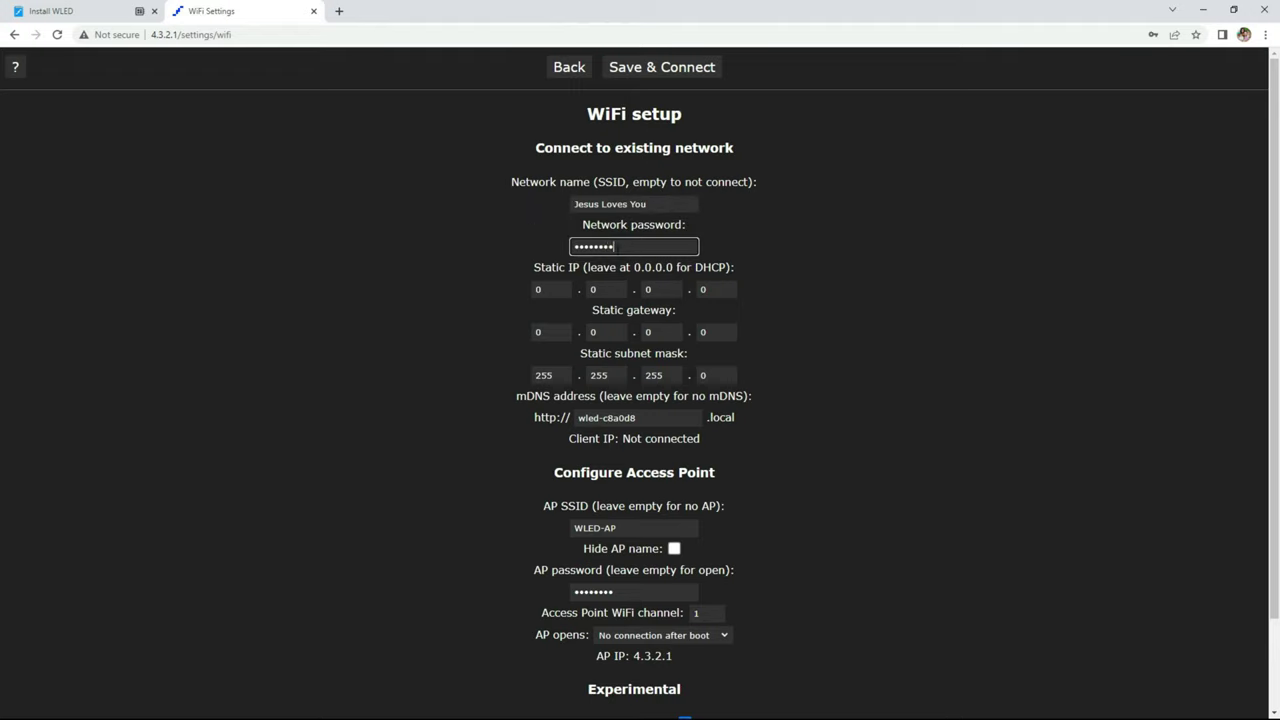
triple_click(654, 417)
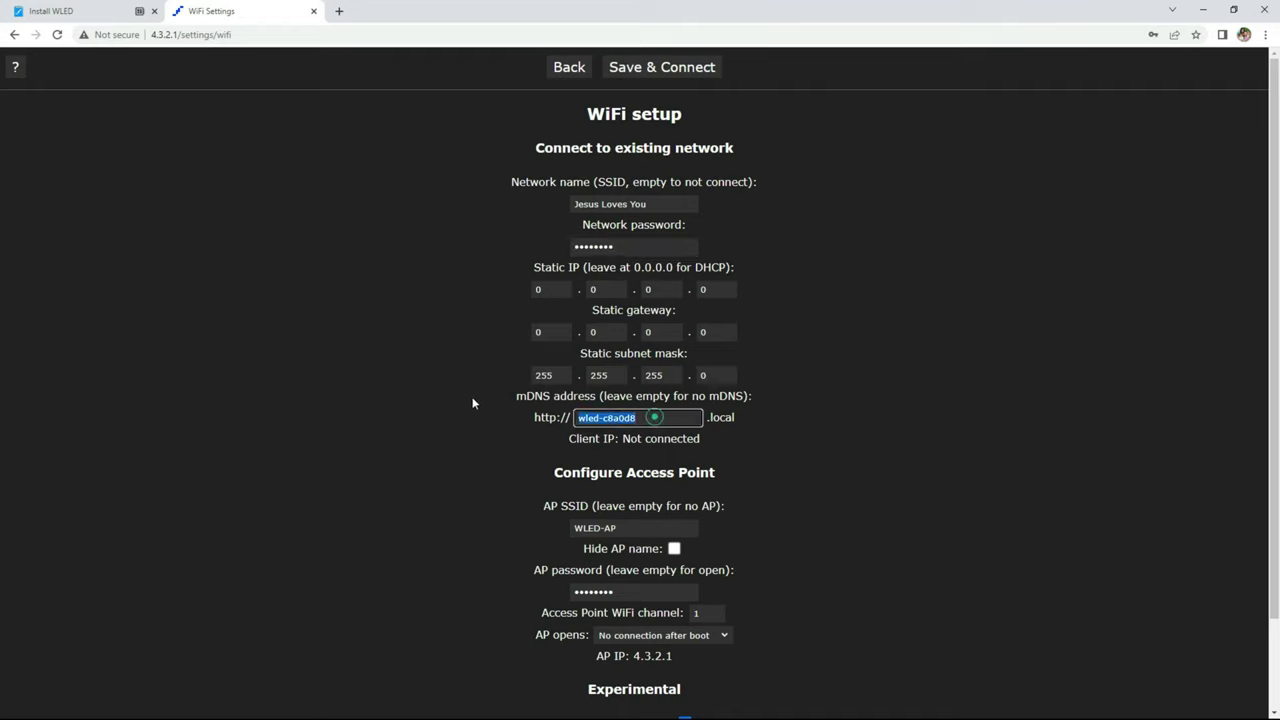
type("sound")
left_click(678, 67)
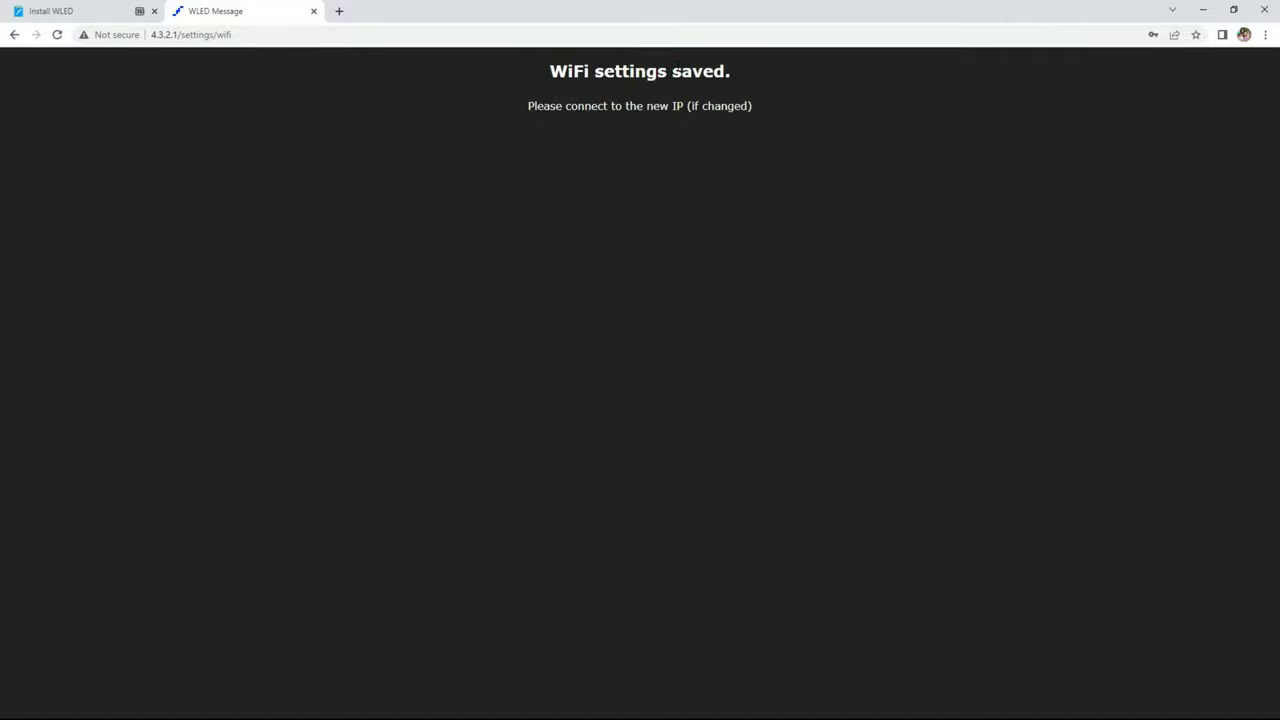
type("http://sound.")
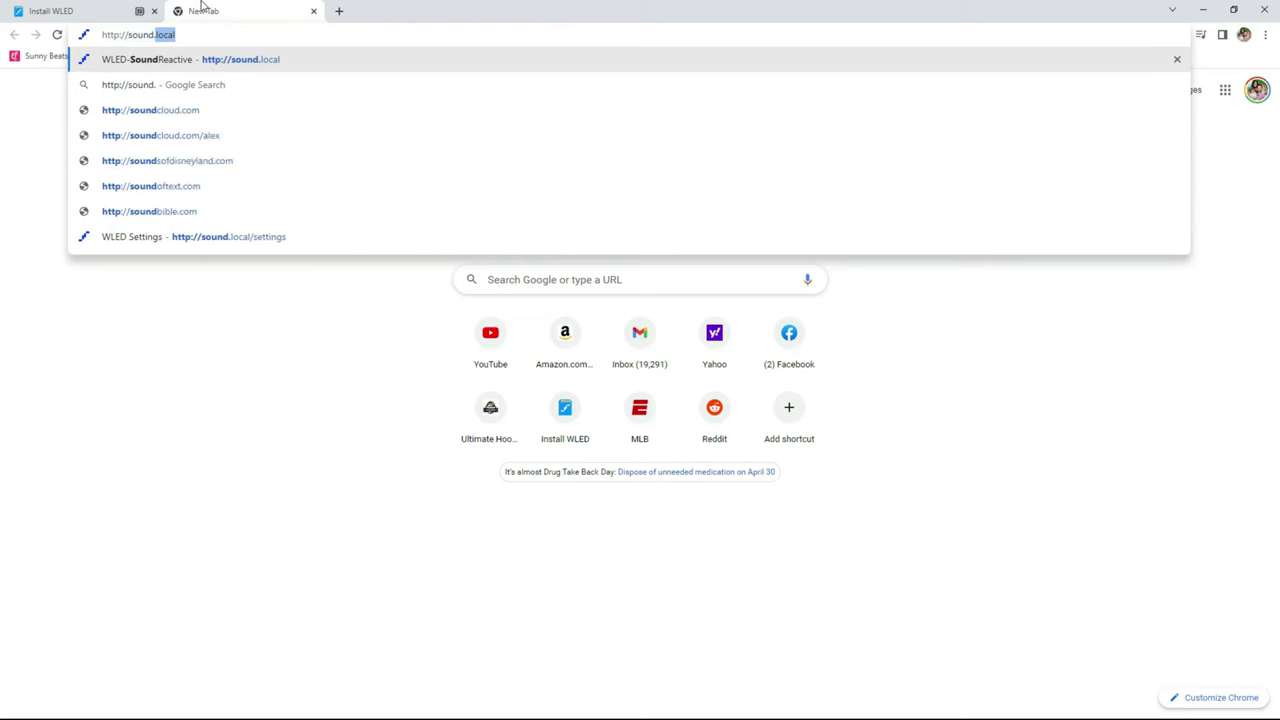
type("loc")
key("Return")
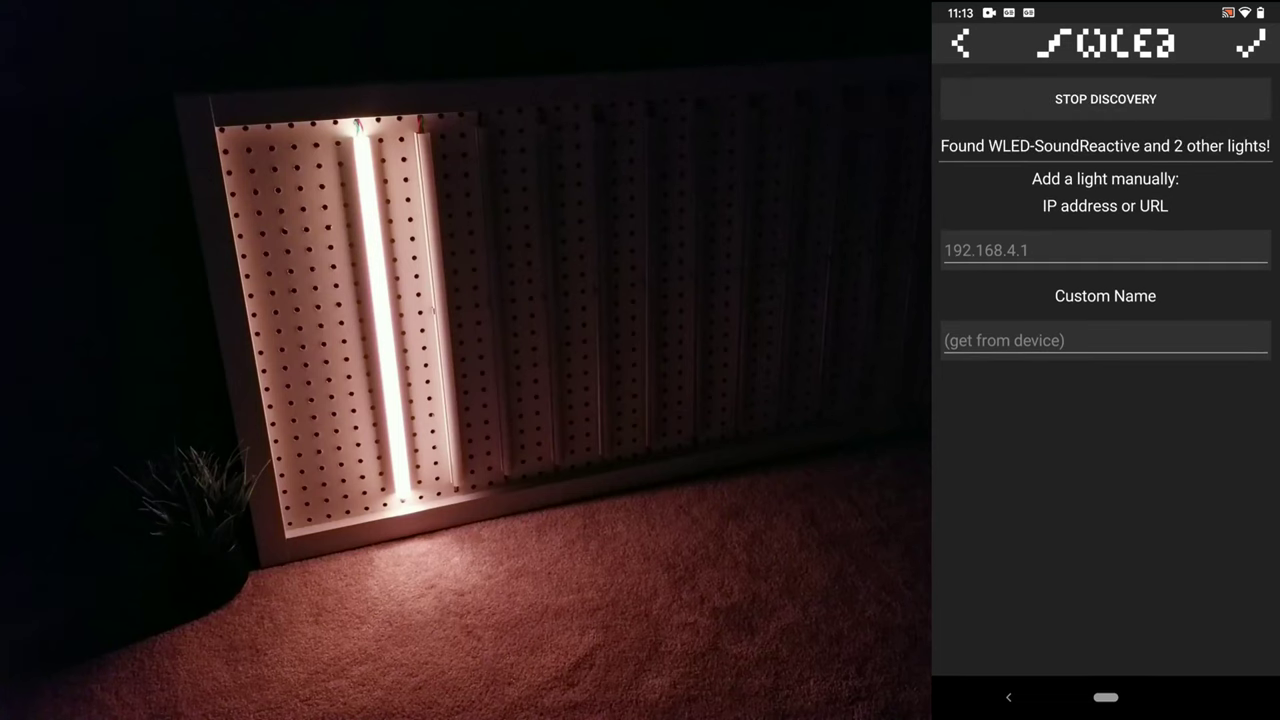
Leave the Add light screen and return to the light list.
left_click(1250, 43)
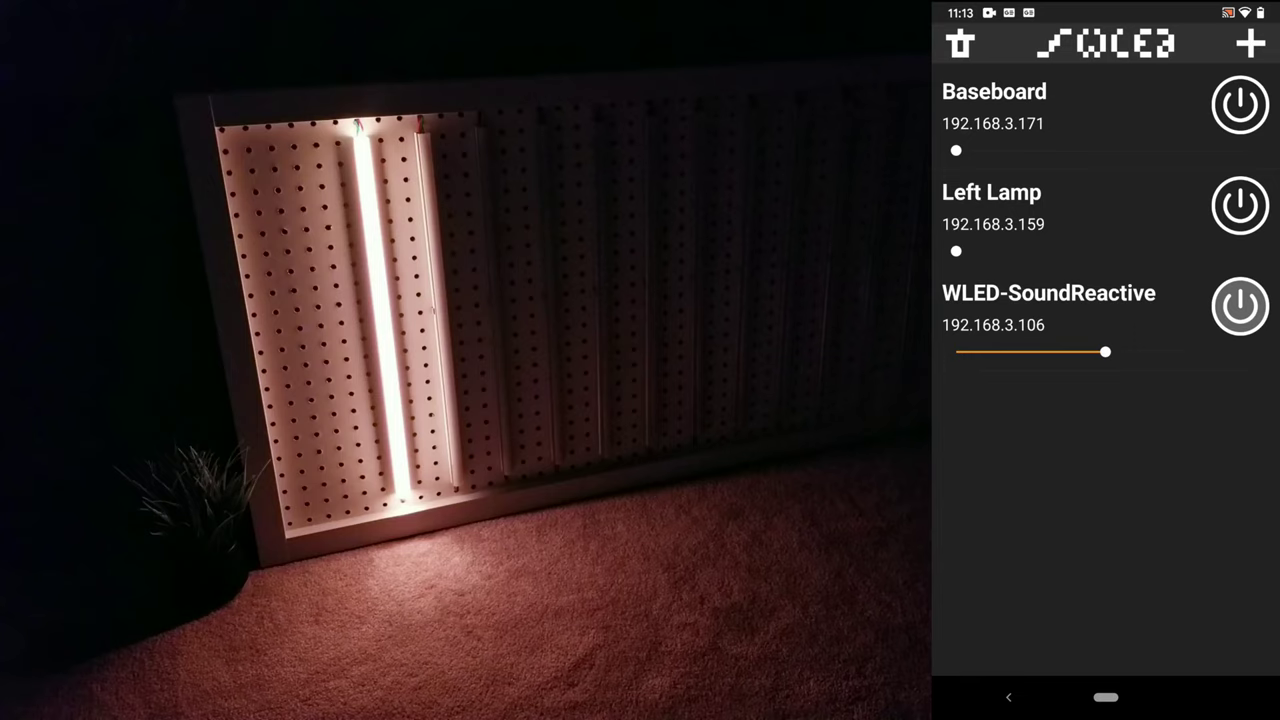
Switch the light list to hide mode and hide Baseboard and Left Lamp.
left_click(960, 43)
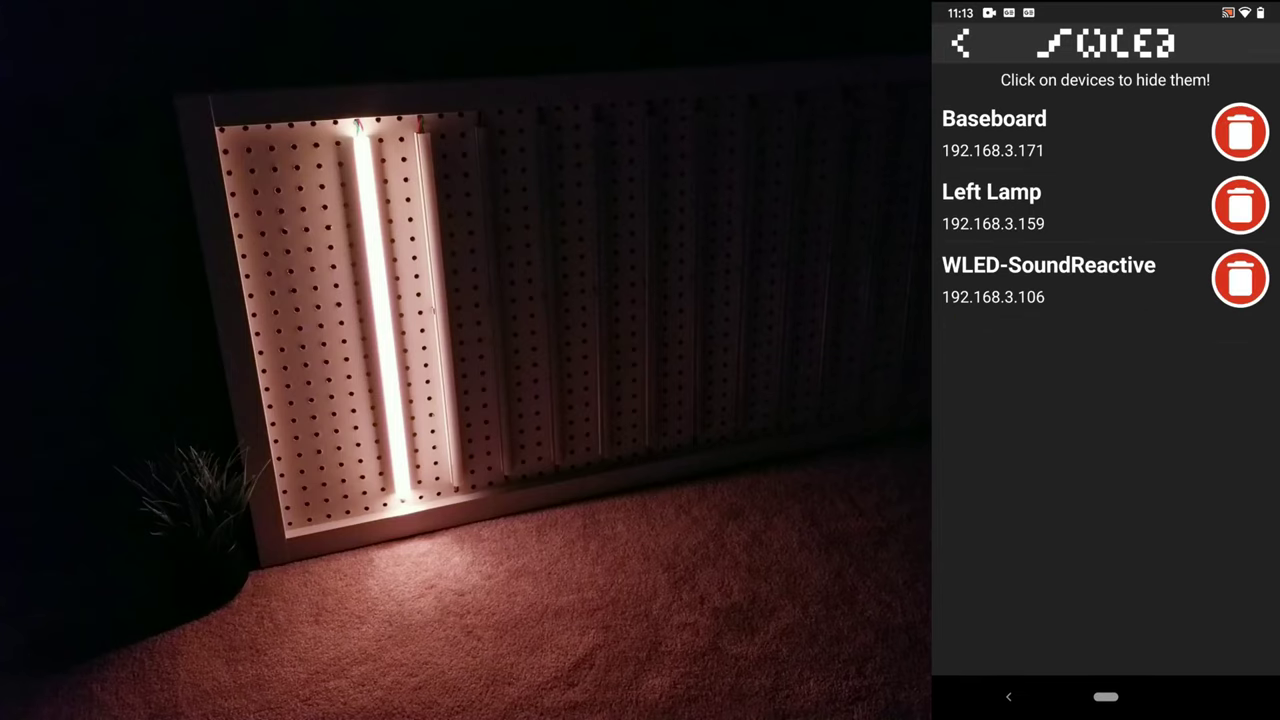
left_click(1240, 131)
left_click(1240, 131)
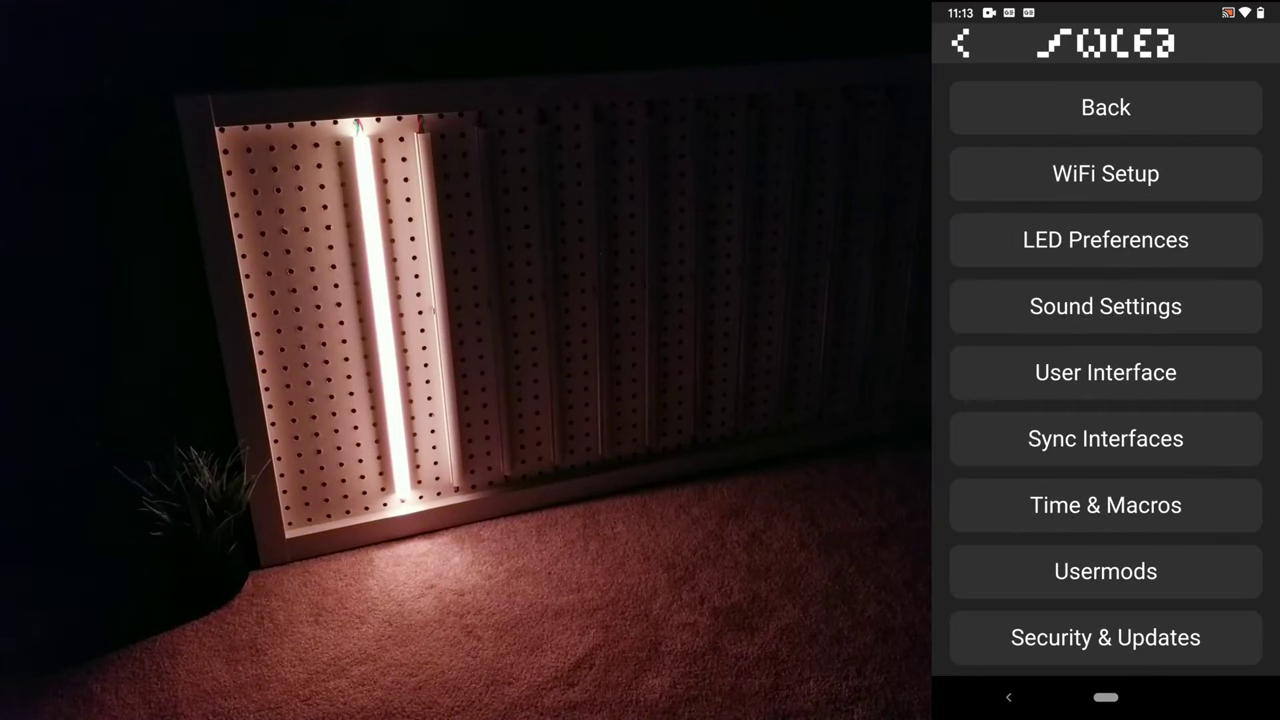
In Sound Settings, keep the Generic Analog microphone on input pin 35 and save.
left_click(1105, 306)
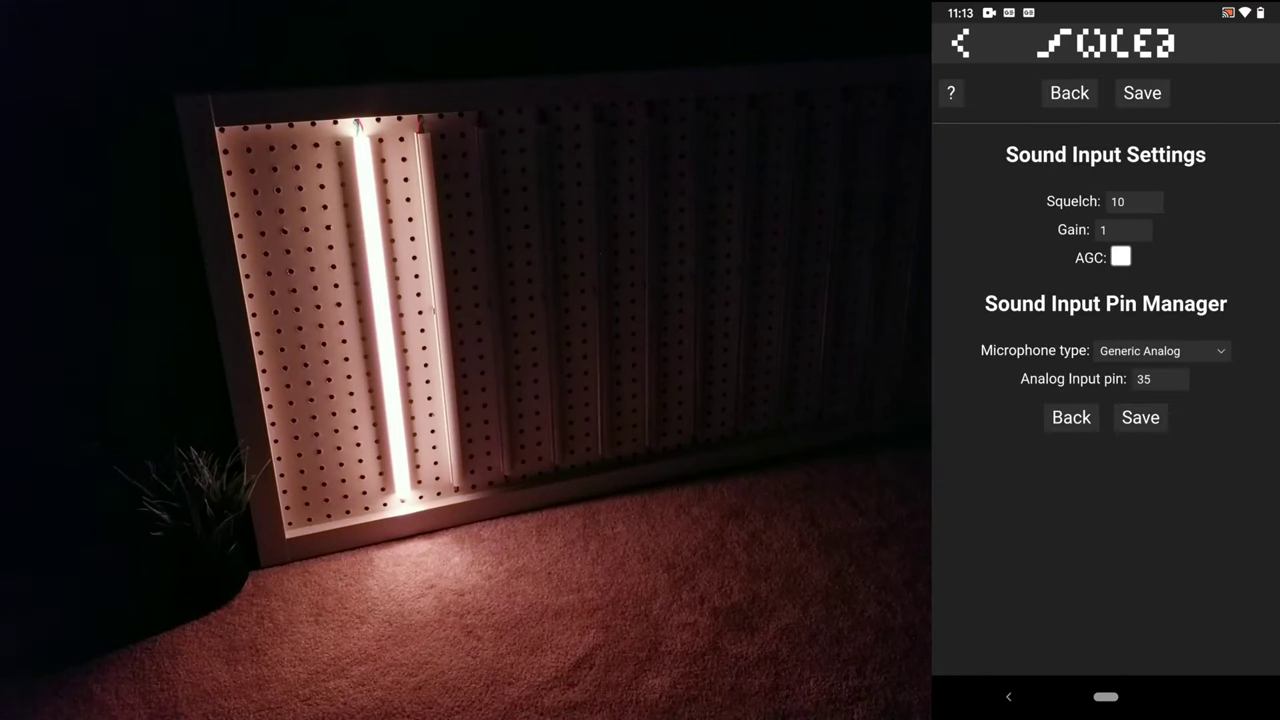
left_click(1147, 379)
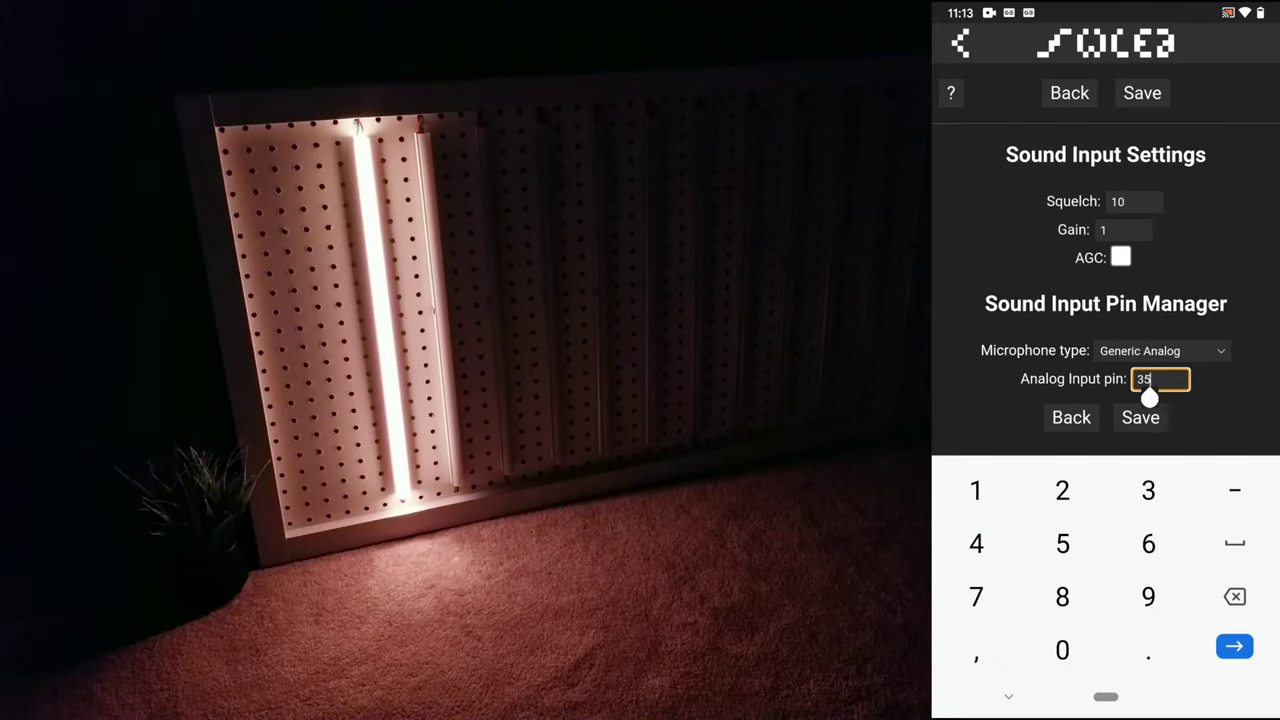
left_click(1141, 417)
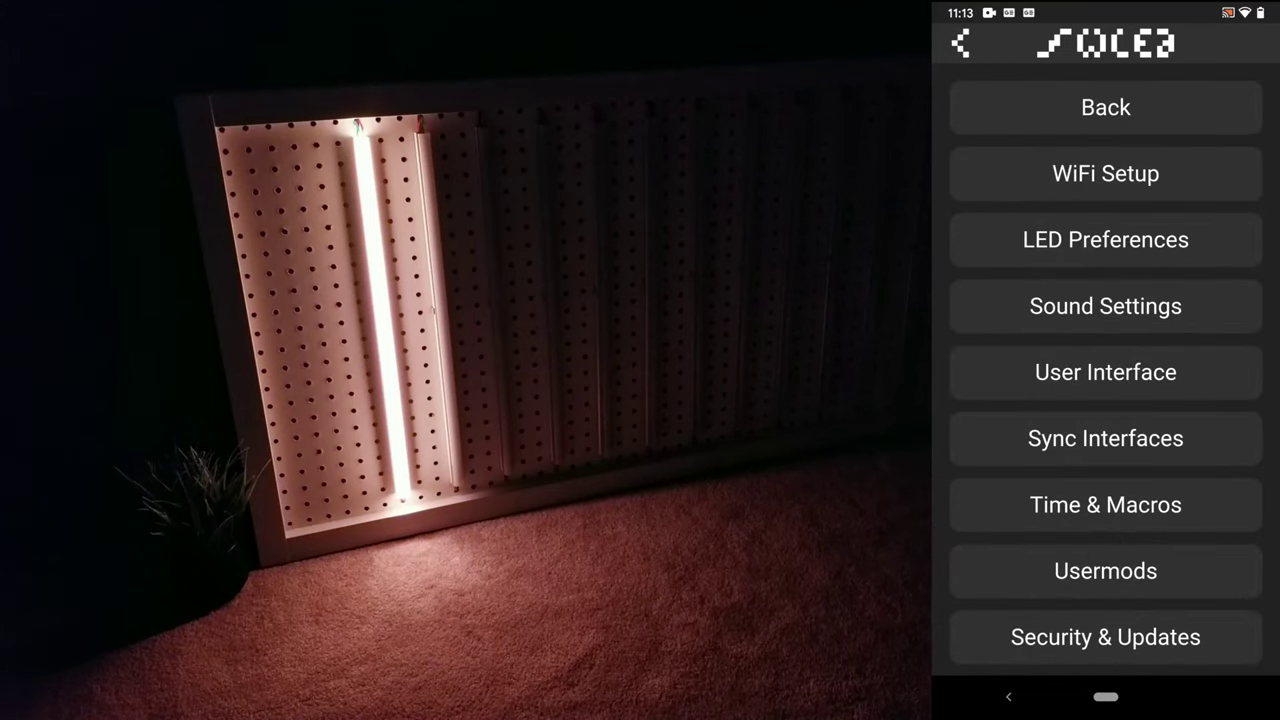
From the main controls, open LED Preferences and change the 850 mA maximum current value.
left_click(1105, 107)
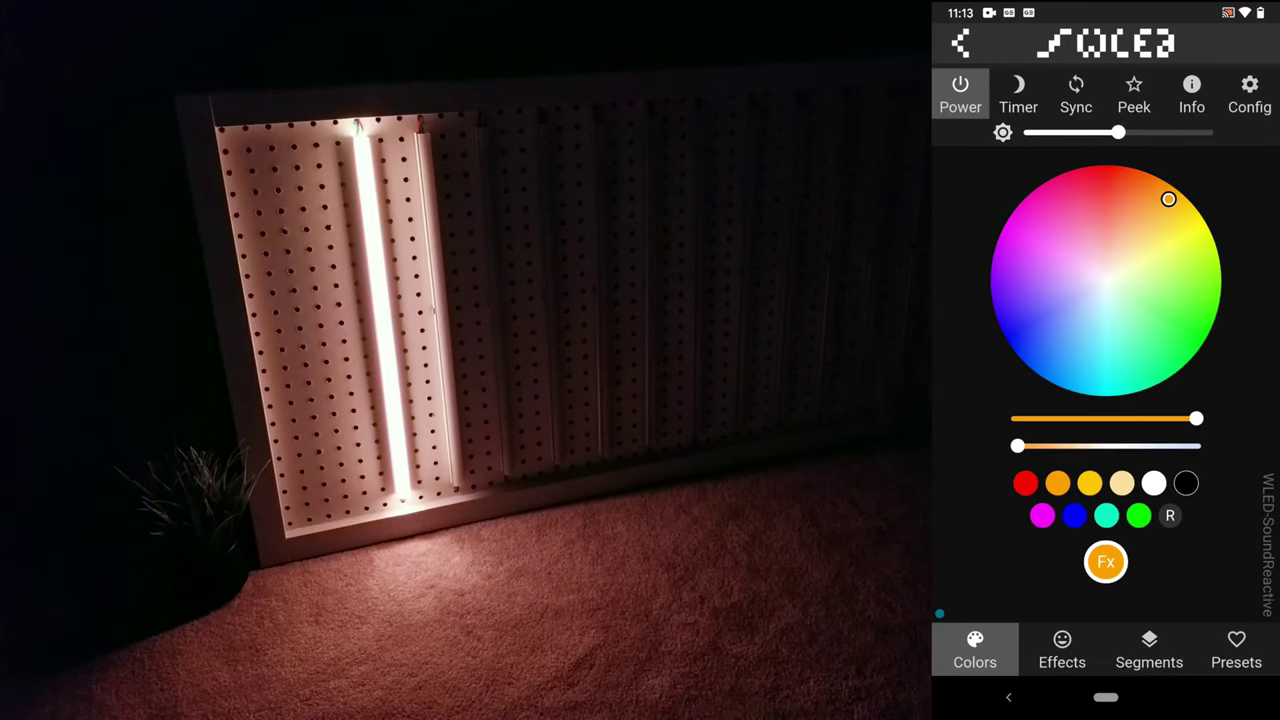
left_click(1249, 95)
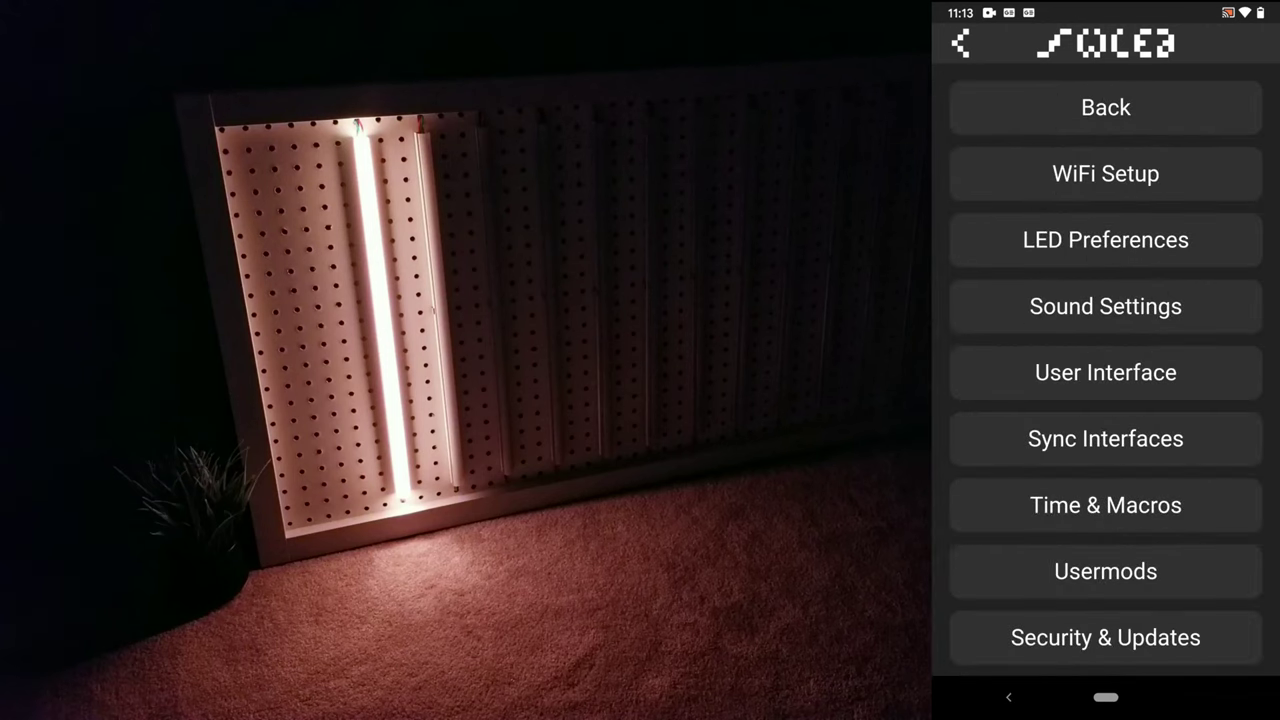
left_click(1153, 291)
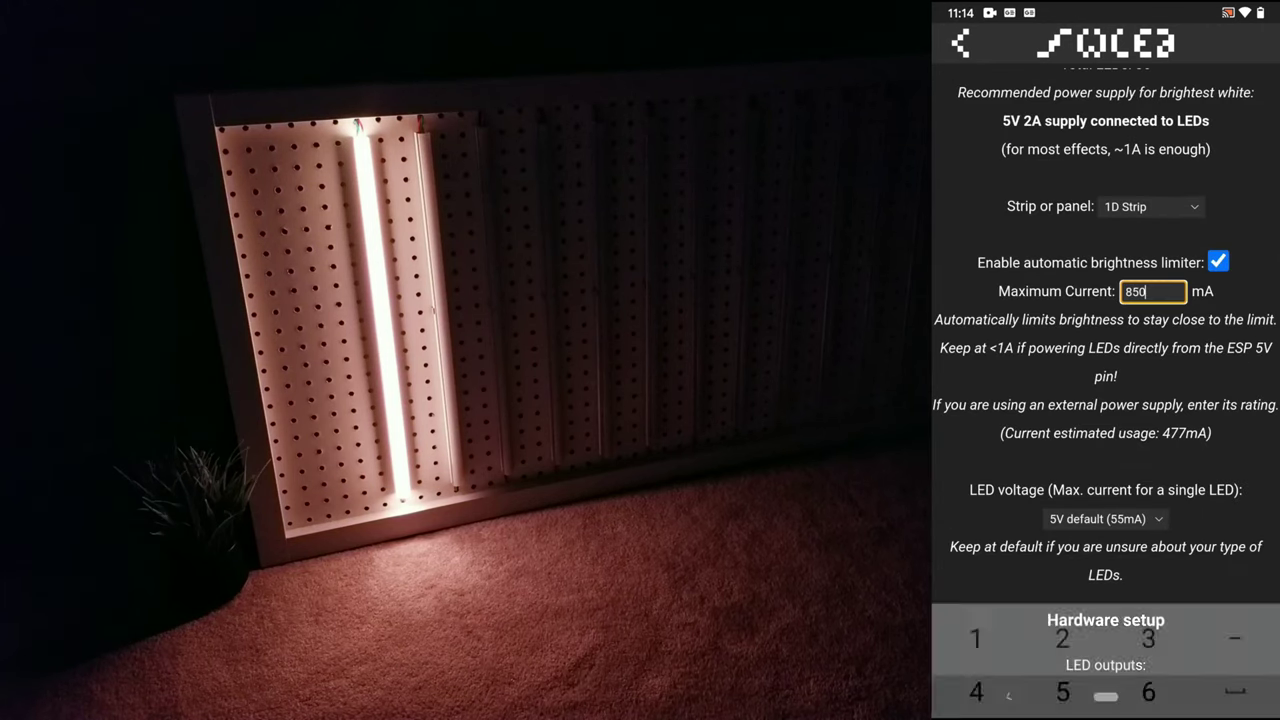
type("8")
key("BackSpace")
type("2000")
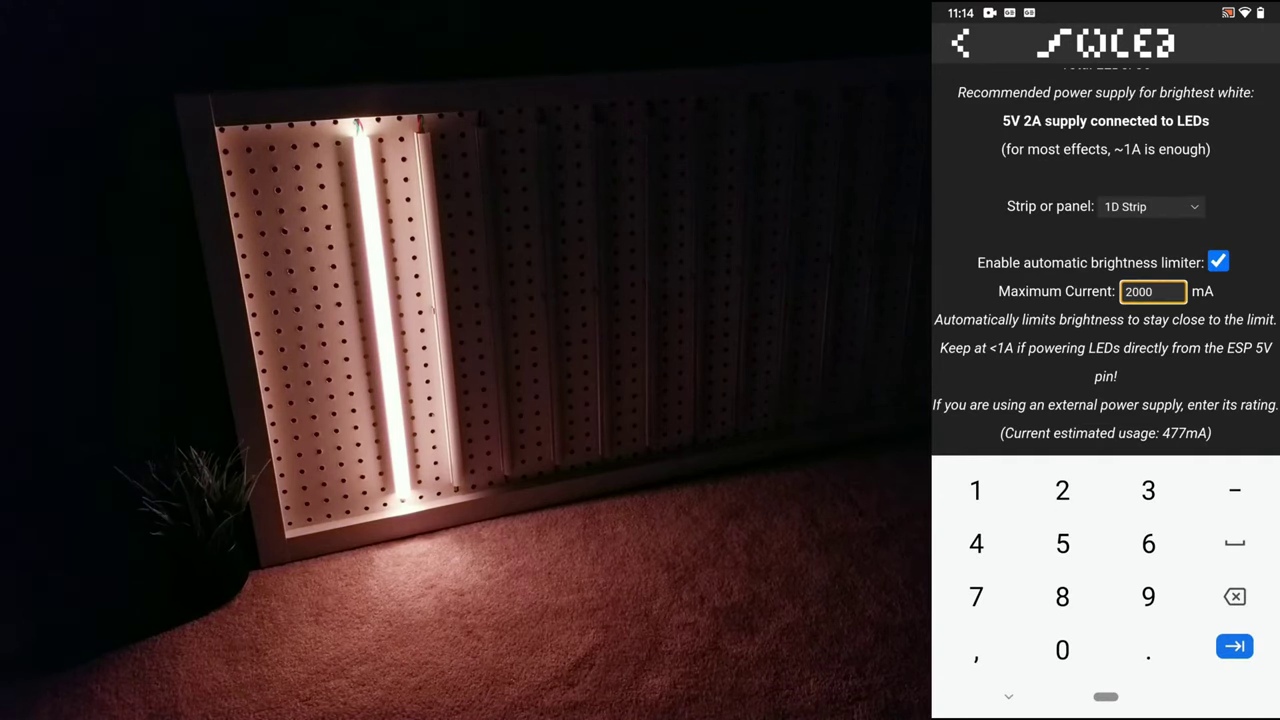
scroll(1106, 372, "down", 5)
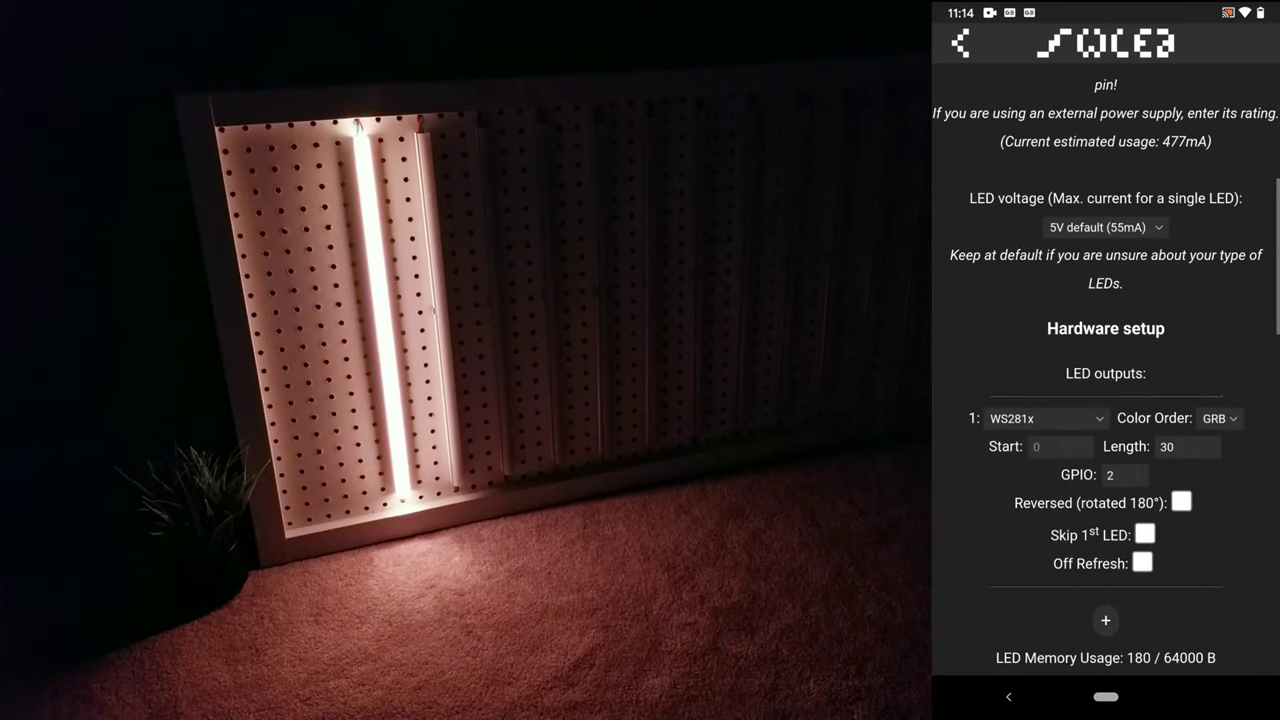